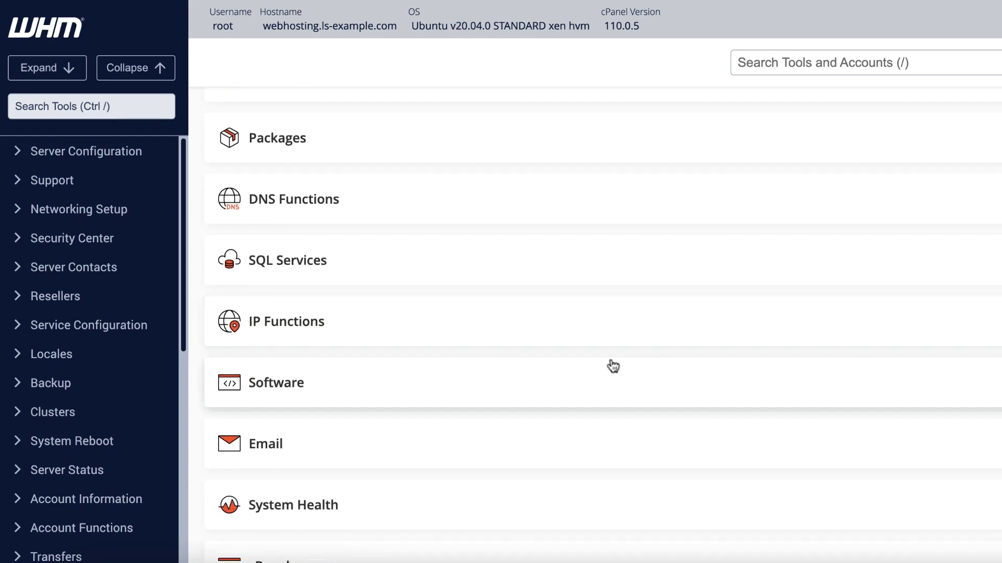
# Step: Go into EasyApache 4 under Software and customize the current profile's Apache modules
pyautogui.click(434, 384)
pyautogui.scroll(-5, 443, 389)
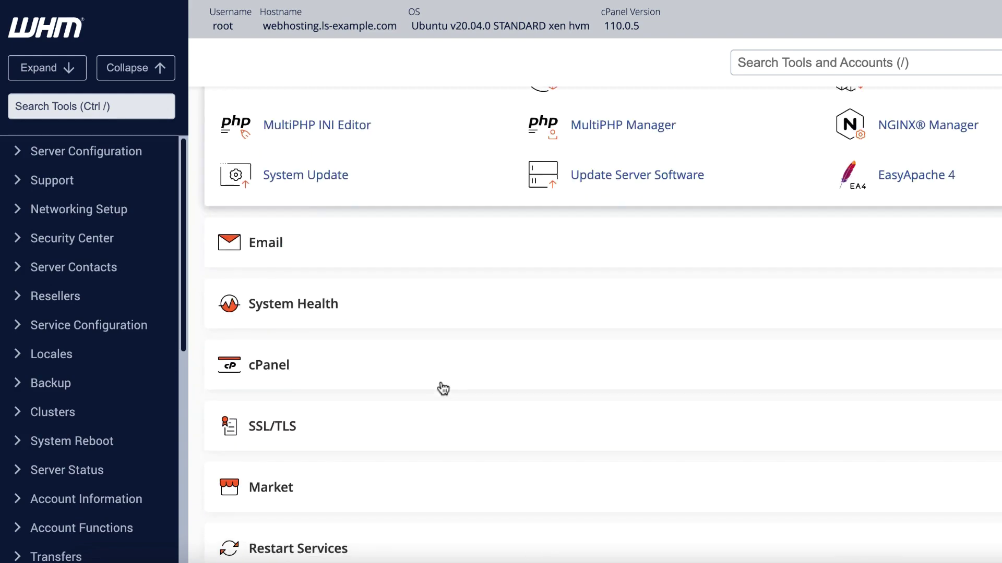
pyautogui.click(896, 180)
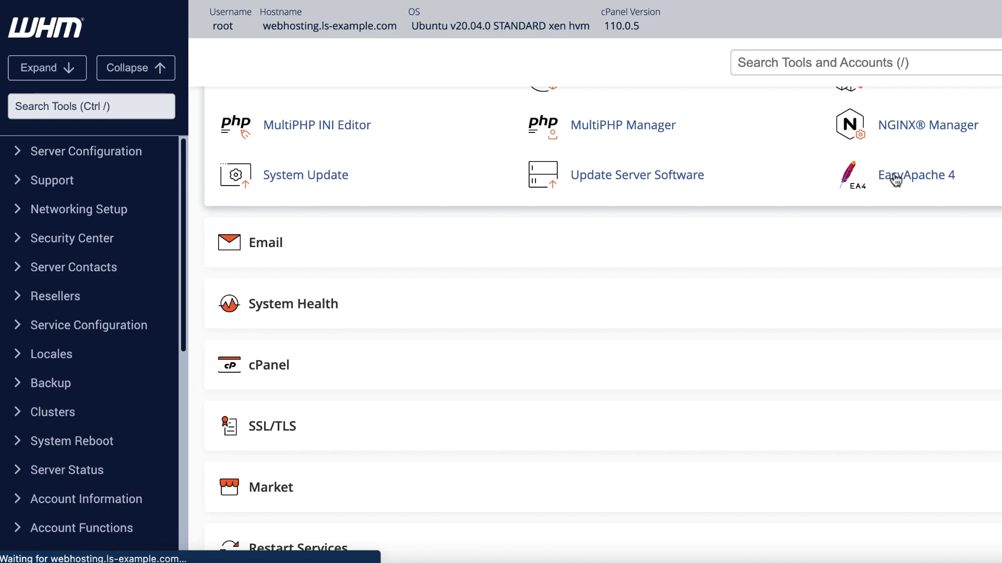
pyautogui.click(762, 311)
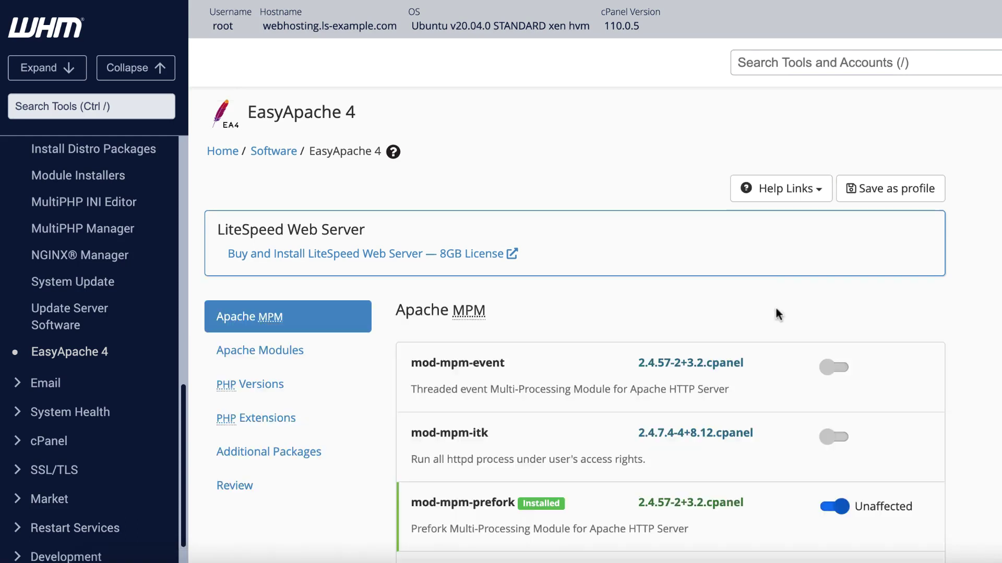
pyautogui.click(289, 357)
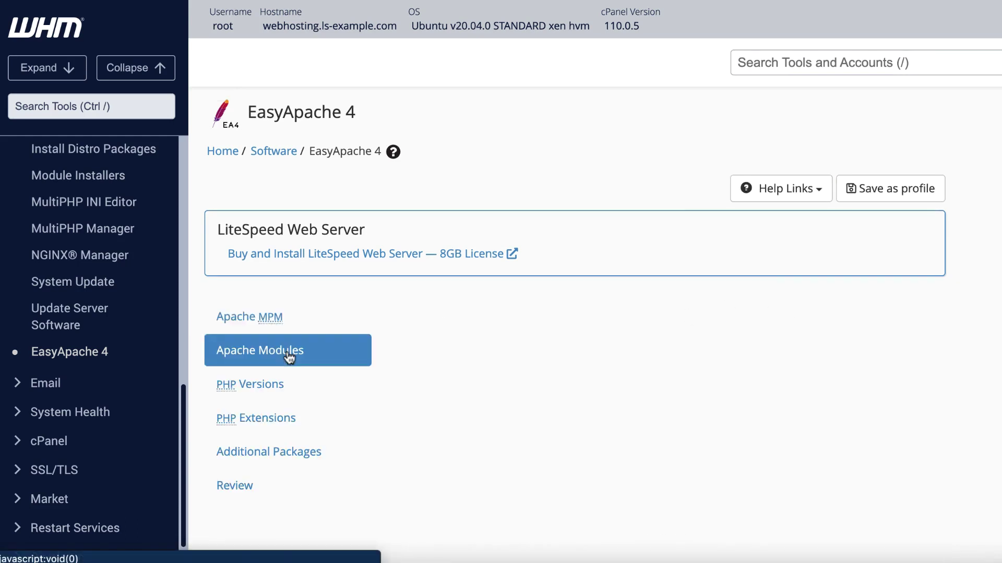
# Step: Find mod-ruid2, mark it for uninstall and review the packages the profile will change
pyautogui.click(411, 353)
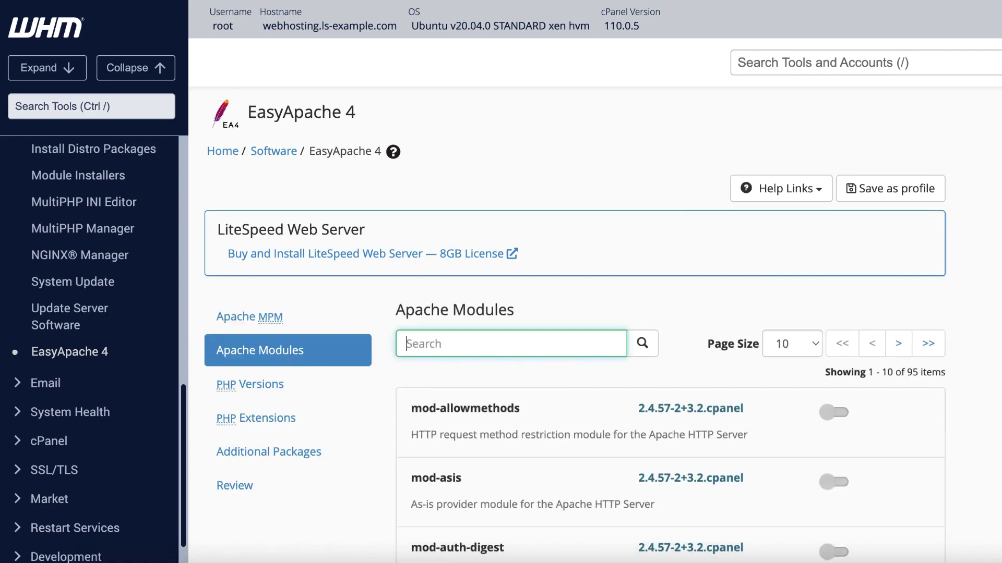
pyautogui.write('mod-rui')
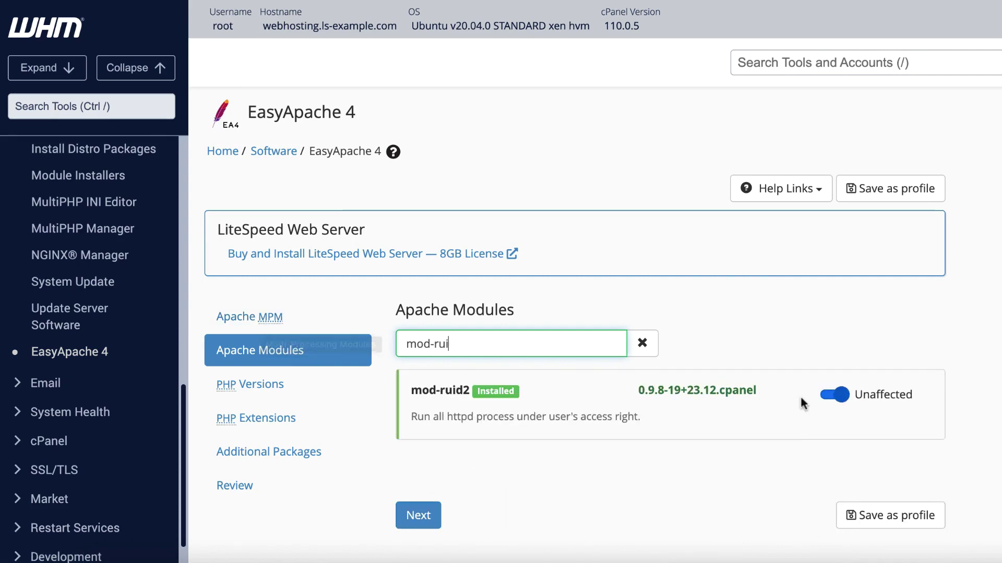
pyautogui.click(832, 396)
pyautogui.click(235, 486)
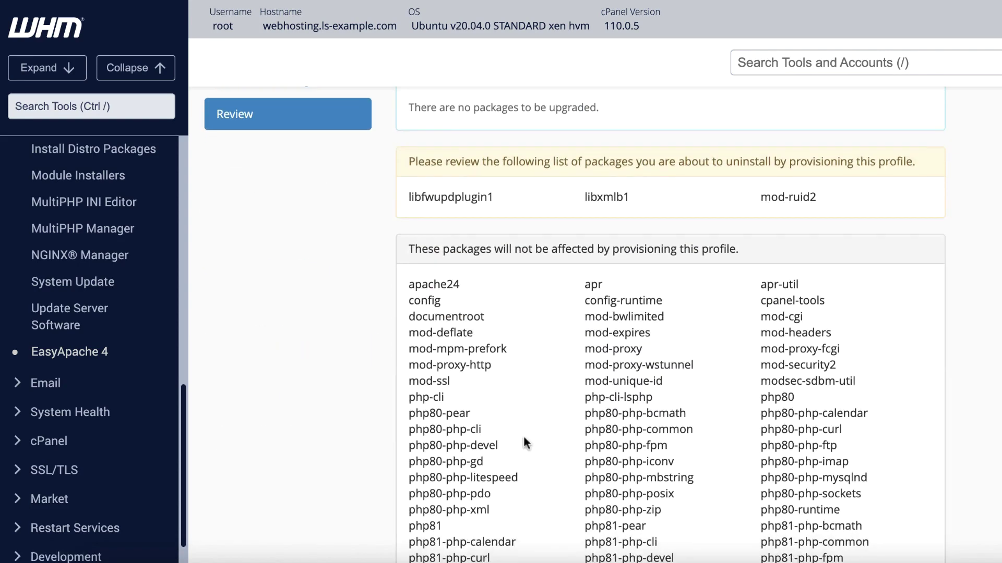
pyautogui.scroll(-3, 523, 441)
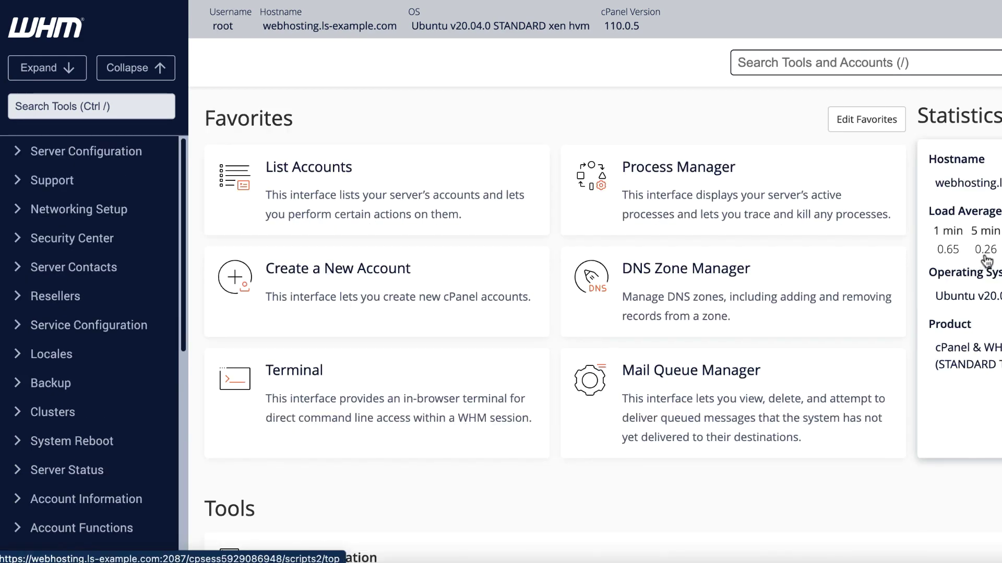
pyautogui.scroll(-3, 595, 313)
pyautogui.scroll(-4, 595, 313)
pyautogui.scroll(-2, 595, 313)
pyautogui.scroll(-2, 595, 313)
pyautogui.scroll(-1, 595, 313)
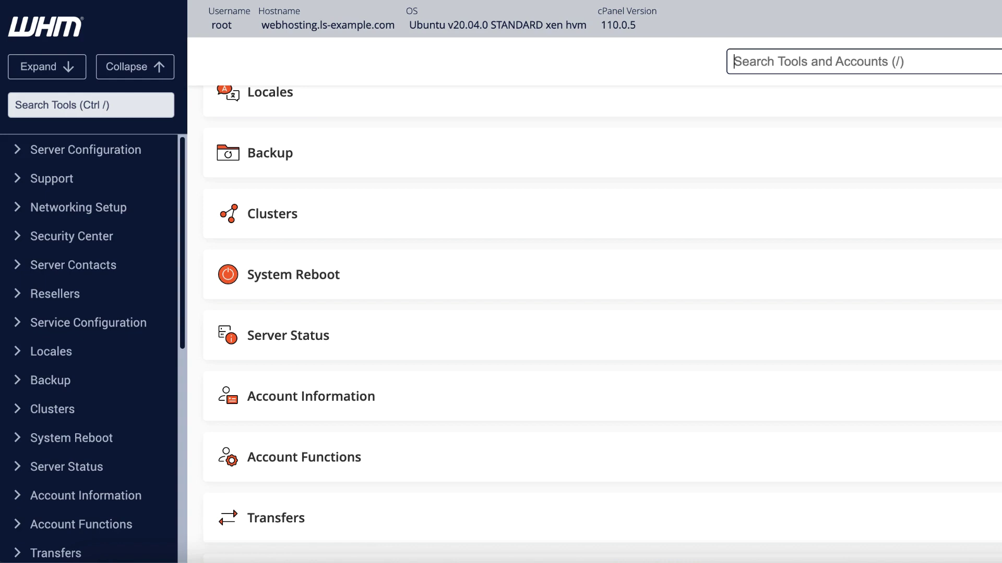
# Step: Reach the Service Status page from the Server Status group on the WHM home page
pyautogui.click(439, 352)
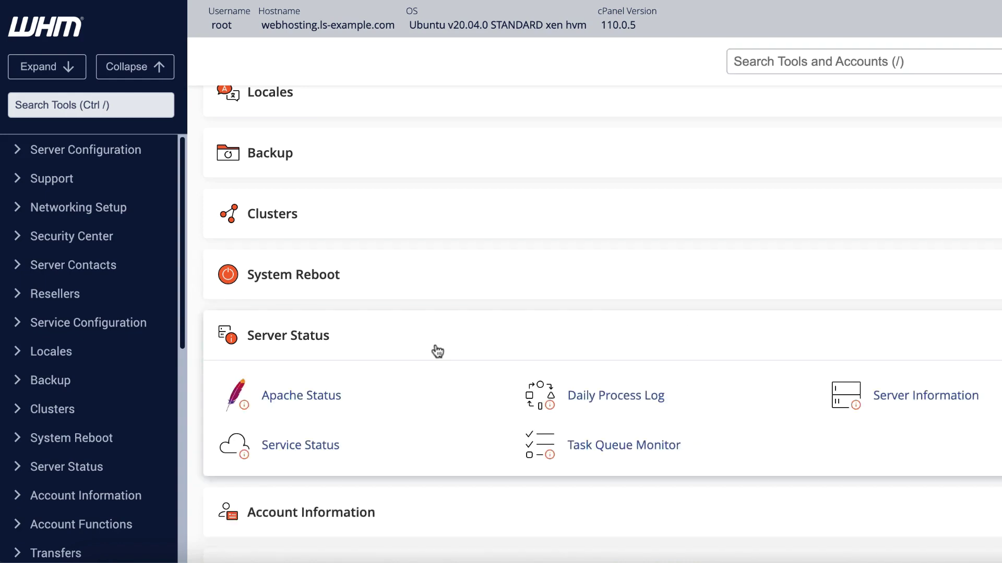
pyautogui.click(316, 448)
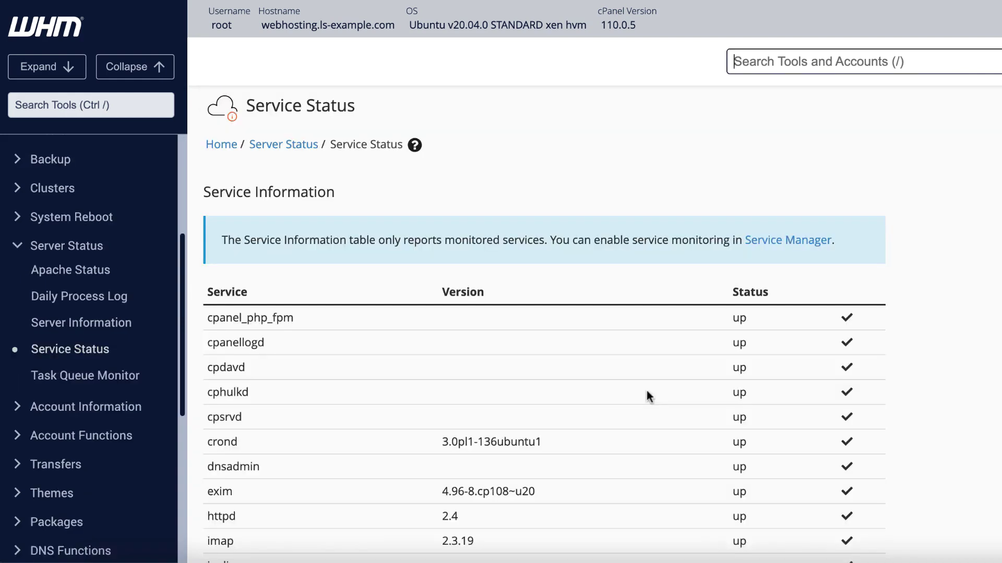
pyautogui.scroll(-2, 647, 392)
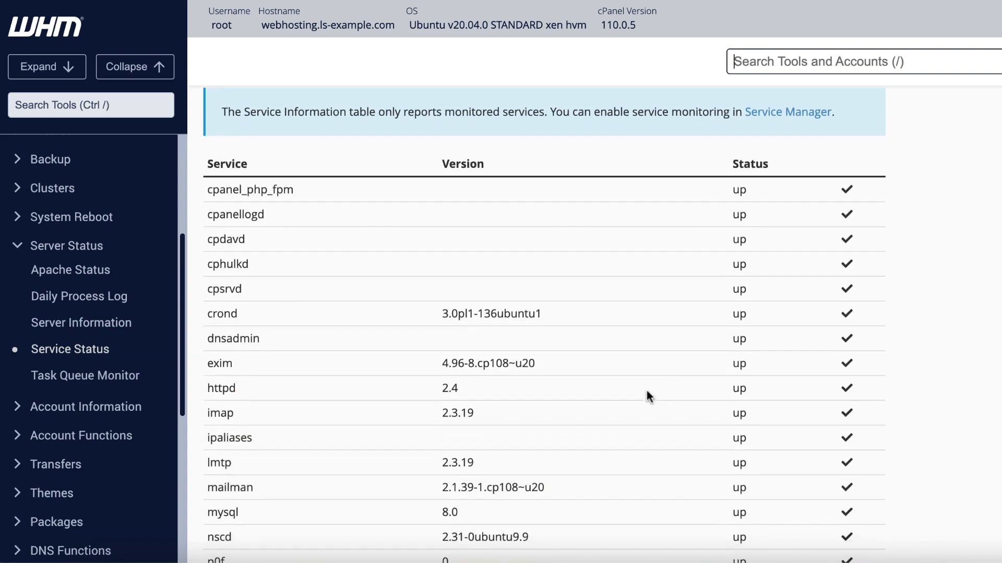
pyautogui.scroll(-1, 646, 390)
pyautogui.scroll(-2, 646, 390)
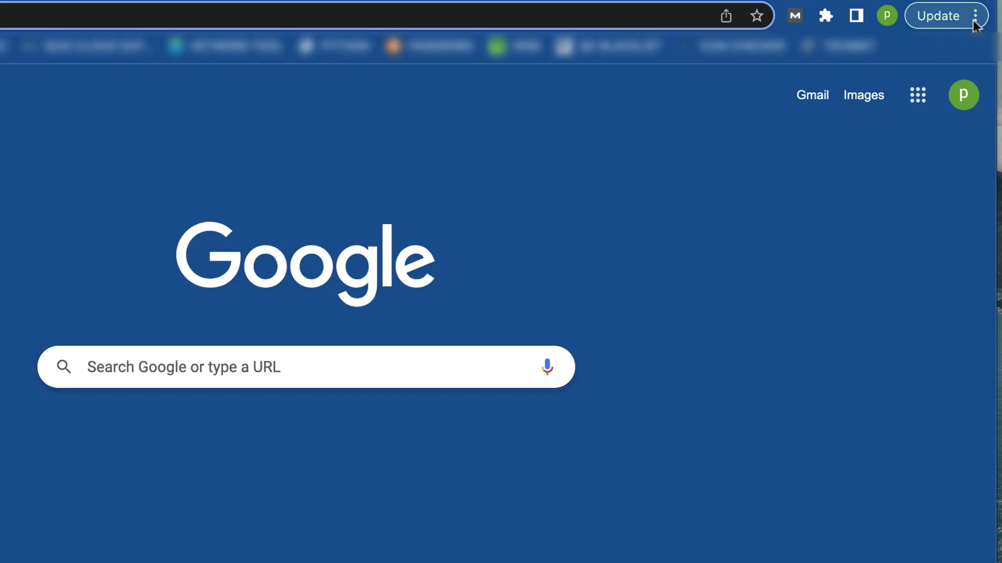
# Step: Bring up Chrome's Developer Tools Network panel and inspect the defaultwebpage.cgi request's response headers
pyautogui.click(975, 17)
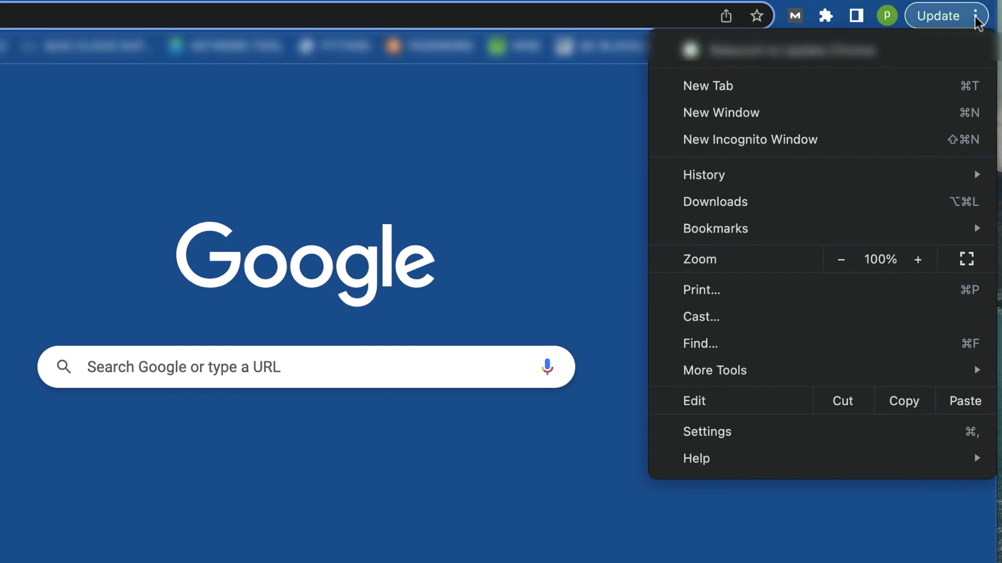
pyautogui.moveTo(715, 370)
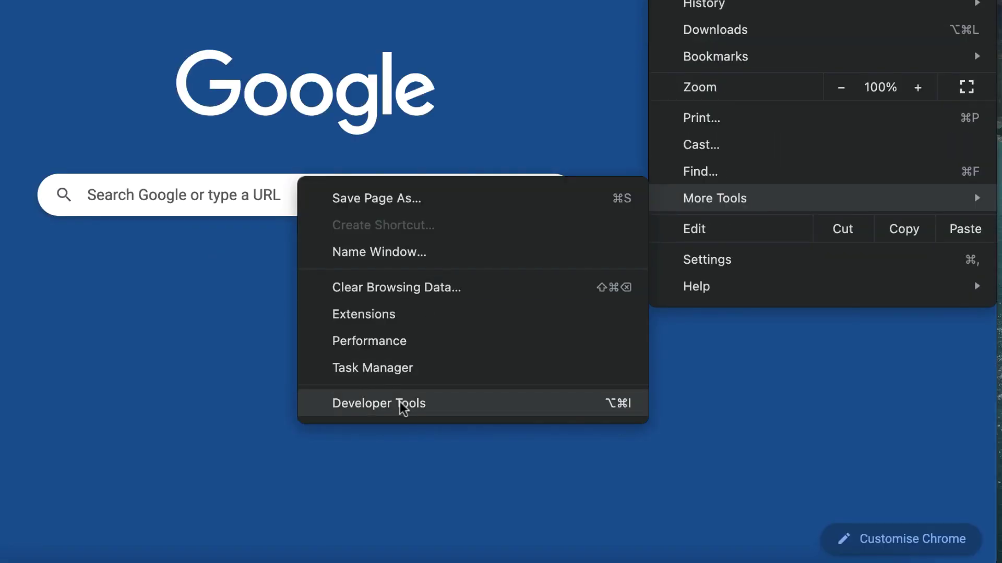
pyautogui.click(398, 403)
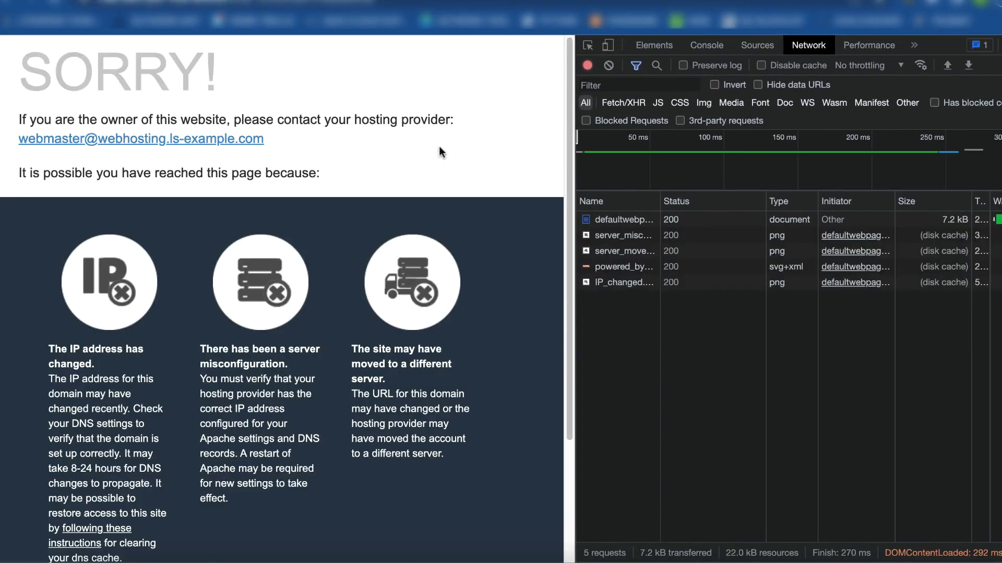
pyautogui.click(620, 220)
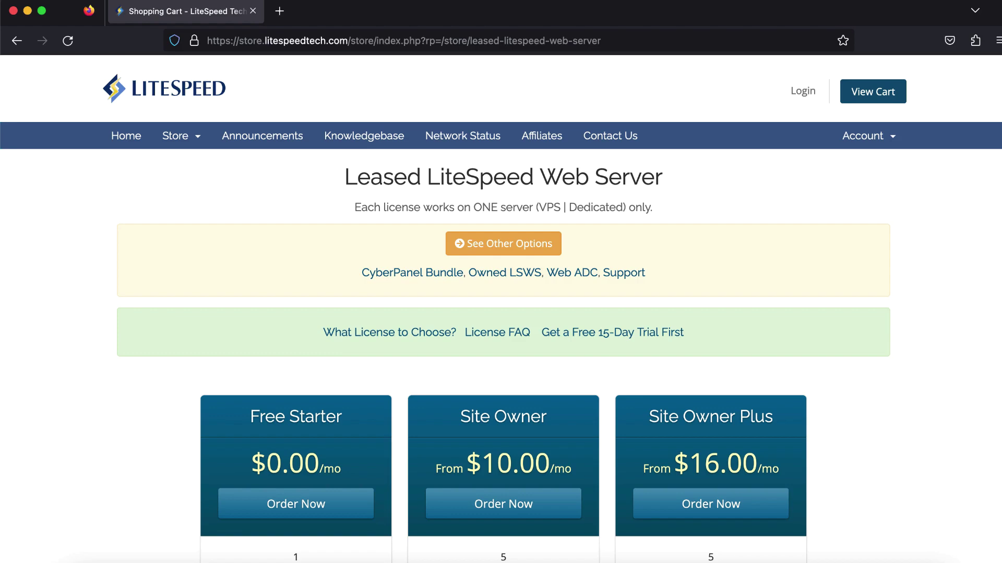
pyautogui.scroll(-10, 780, 346)
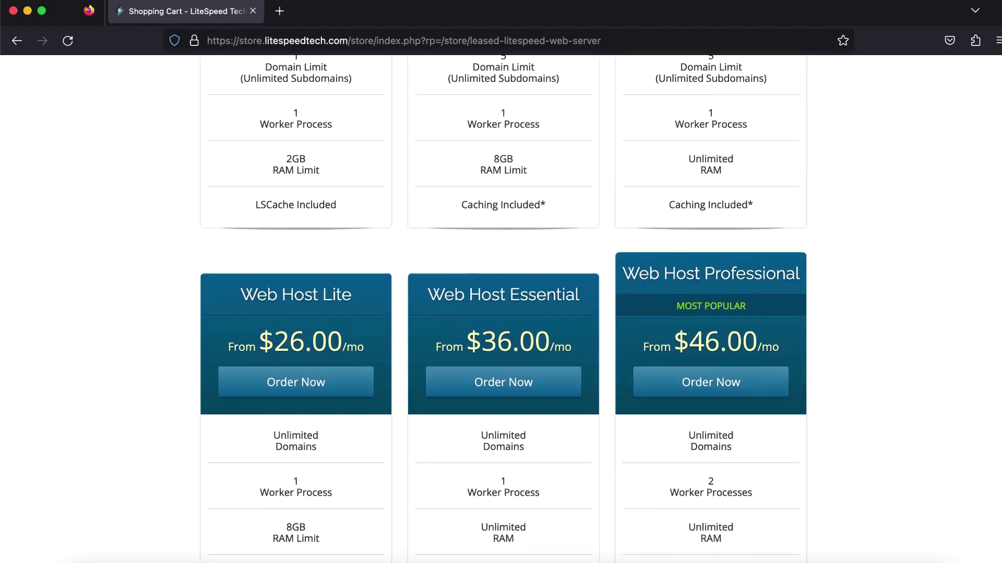
# Step: Order the Web Host Professional license with LSCache Standard caching and continue to the order review
pyautogui.click(759, 376)
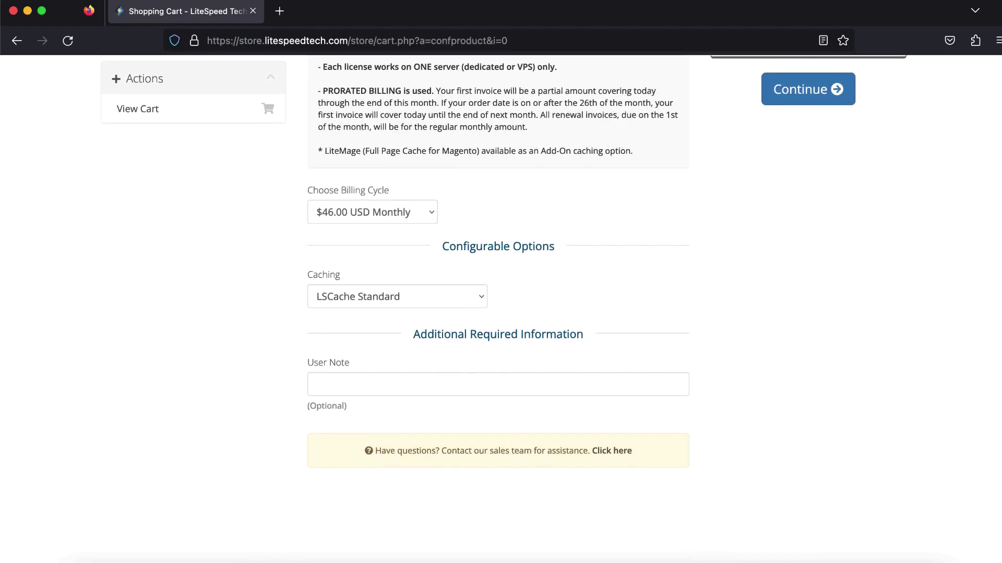
pyautogui.click(445, 236)
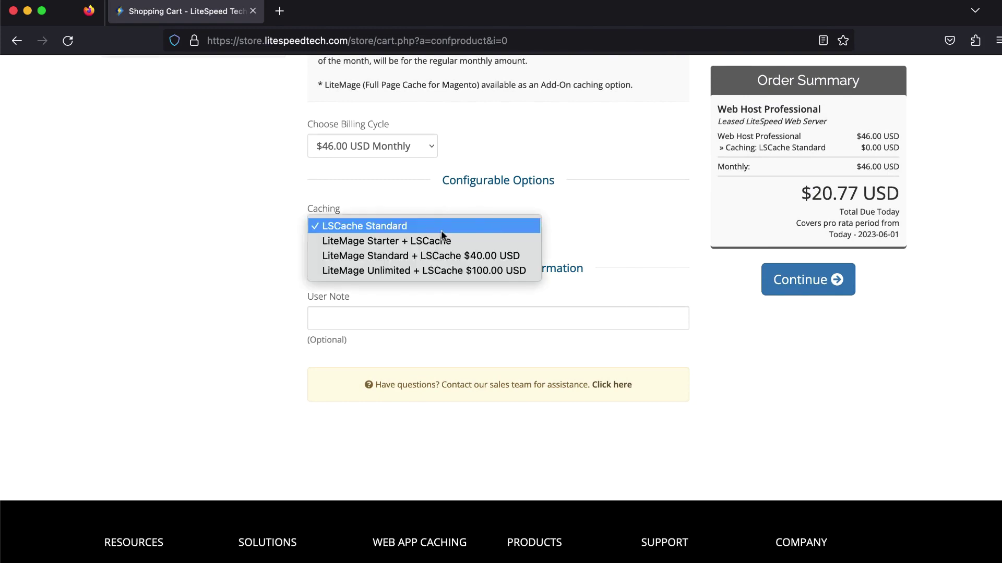
pyautogui.click(491, 220)
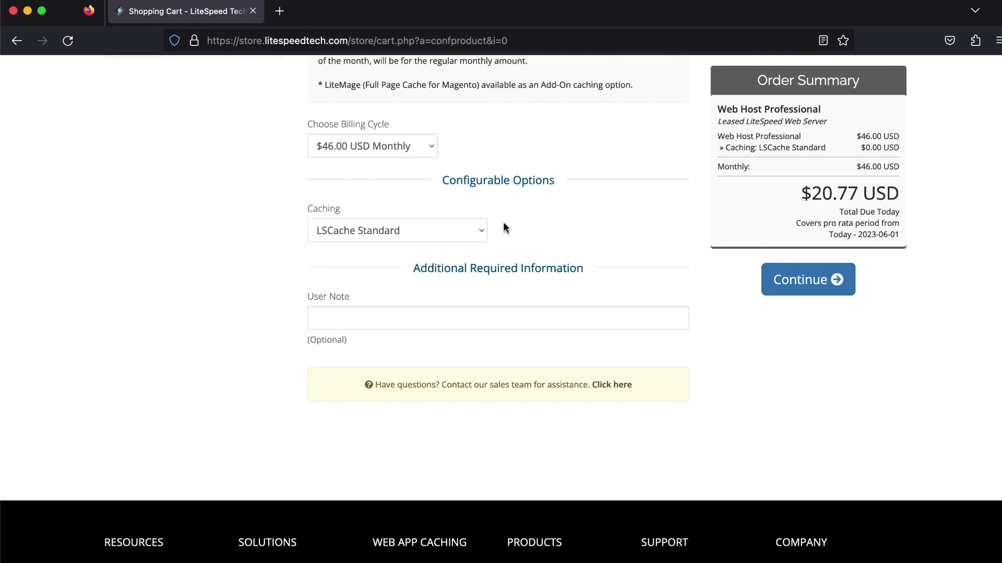
pyautogui.click(778, 286)
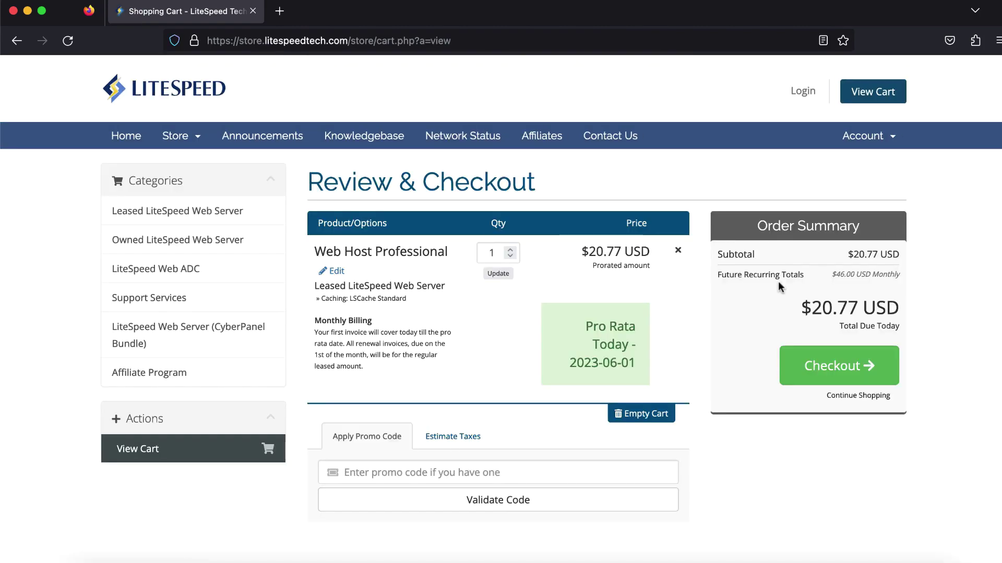
# Step: Check out, log in with the saved store account and complete the order paying by PayPal
pyautogui.click(873, 370)
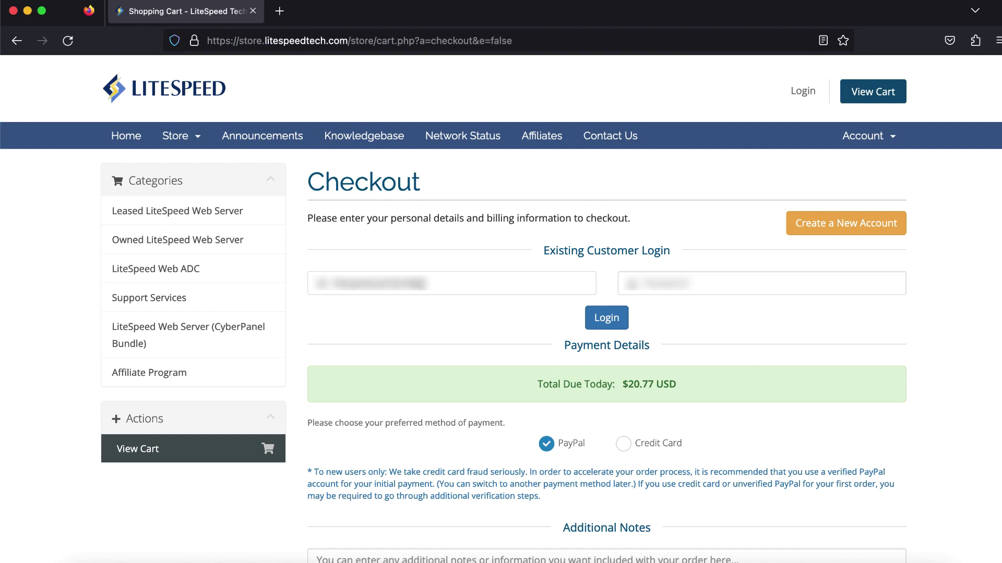
pyautogui.press('Return')
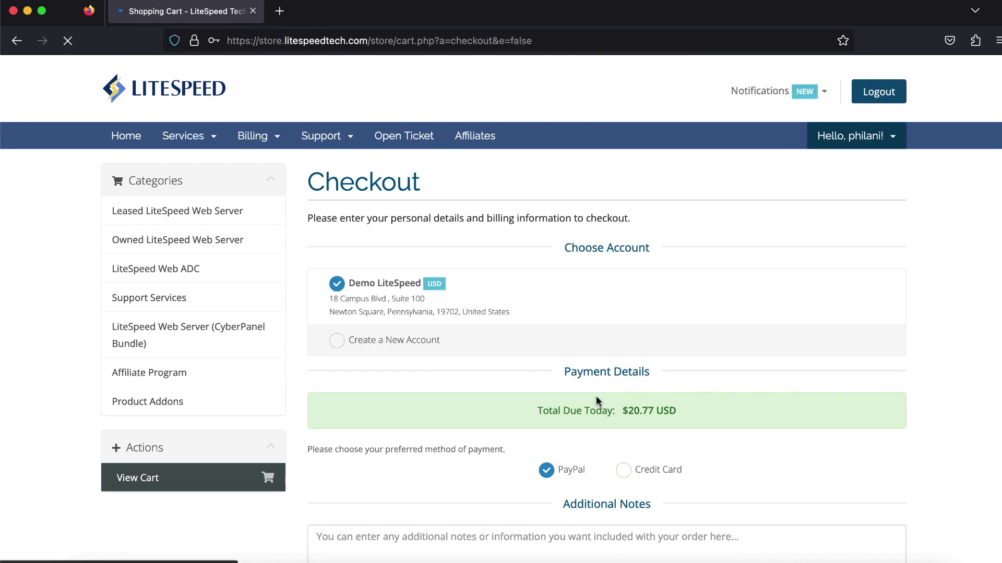
pyautogui.click(623, 471)
pyautogui.click(556, 470)
pyautogui.scroll(-2, 556, 471)
pyautogui.scroll(-3, 554, 470)
pyautogui.click(593, 385)
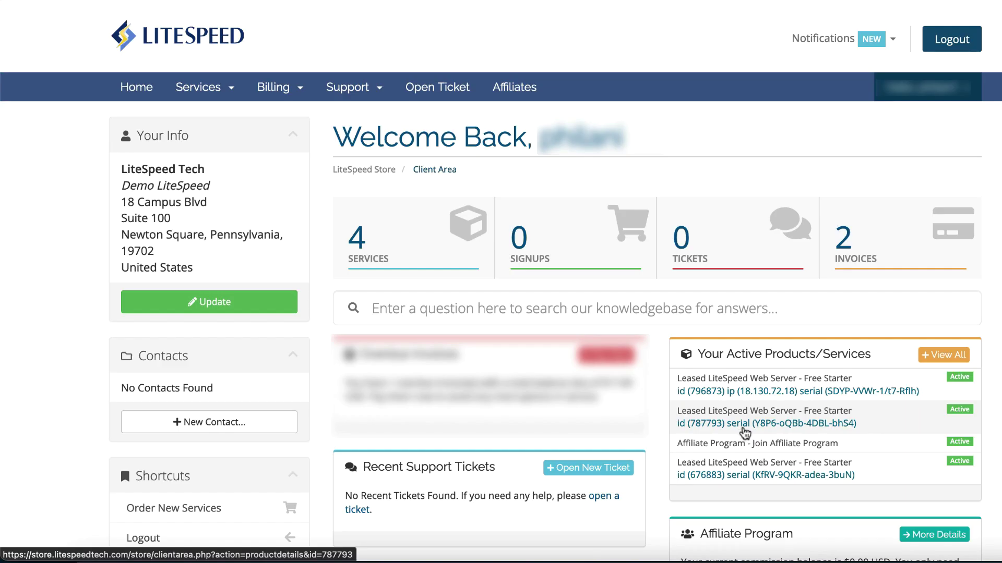
# Step: View the second Free Starter license's product details from Active Products
pyautogui.click(744, 424)
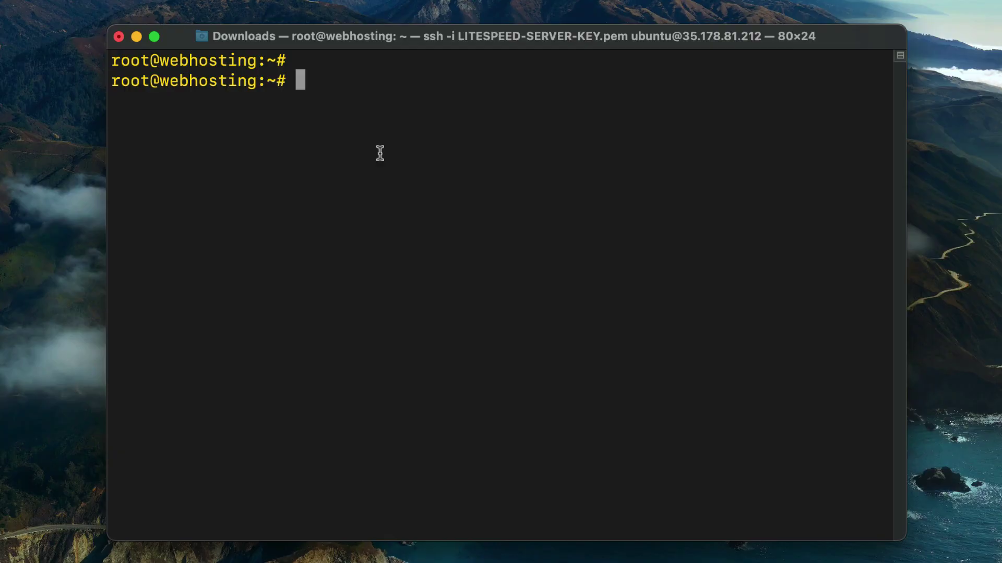
pyautogui.write('bash')
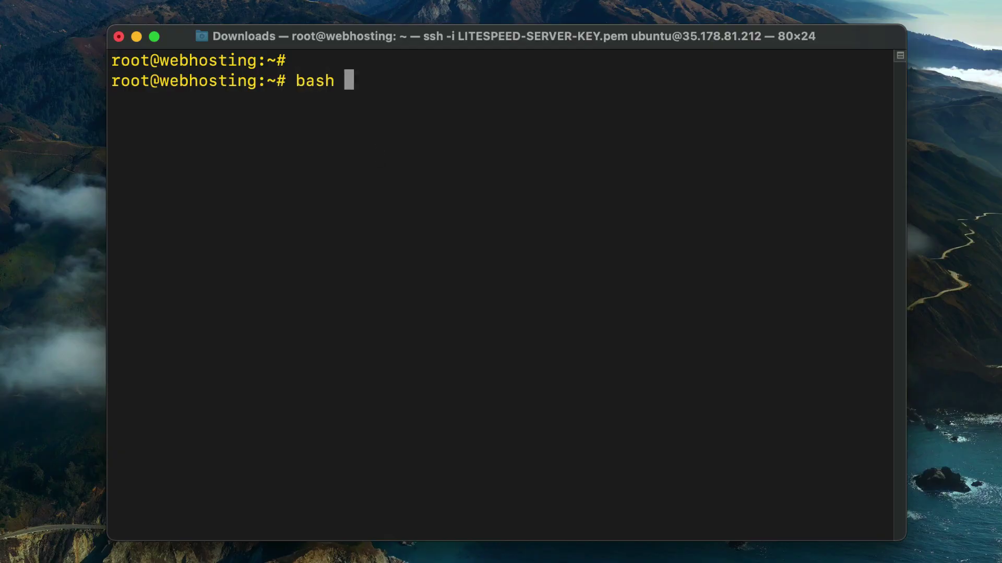
pyautogui.write('<( curl https://get.litespeed.sh ')
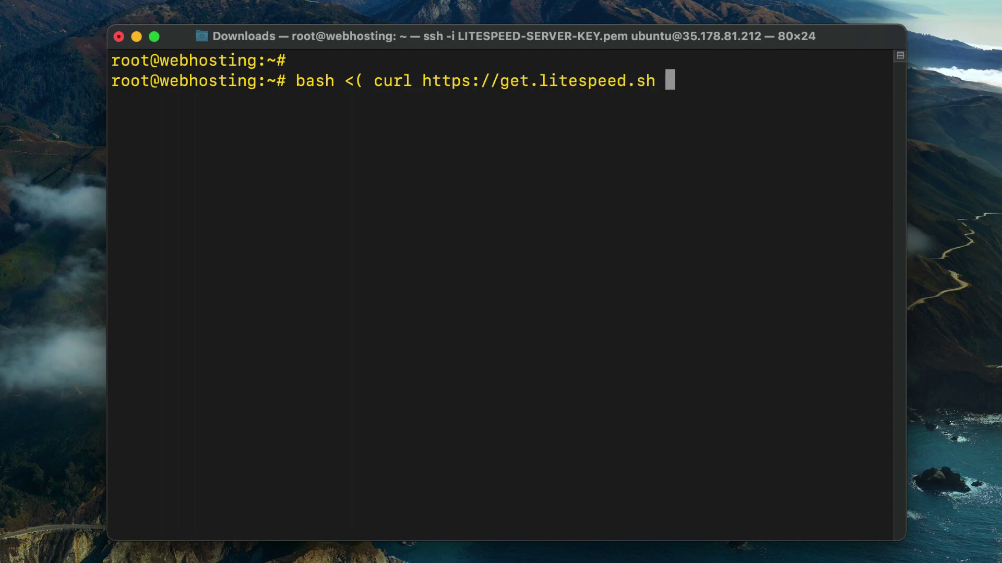
pyautogui.write(') TRIAL')
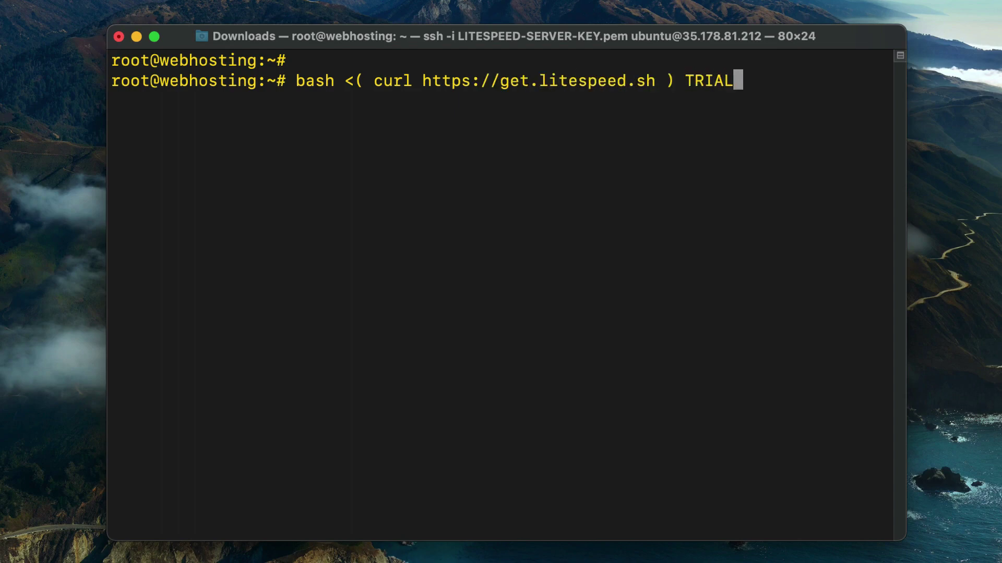
pyautogui.press('BackSpace')
pyautogui.press('BackSpace')
pyautogui.press('BackSpace')
pyautogui.press('BackSpace')
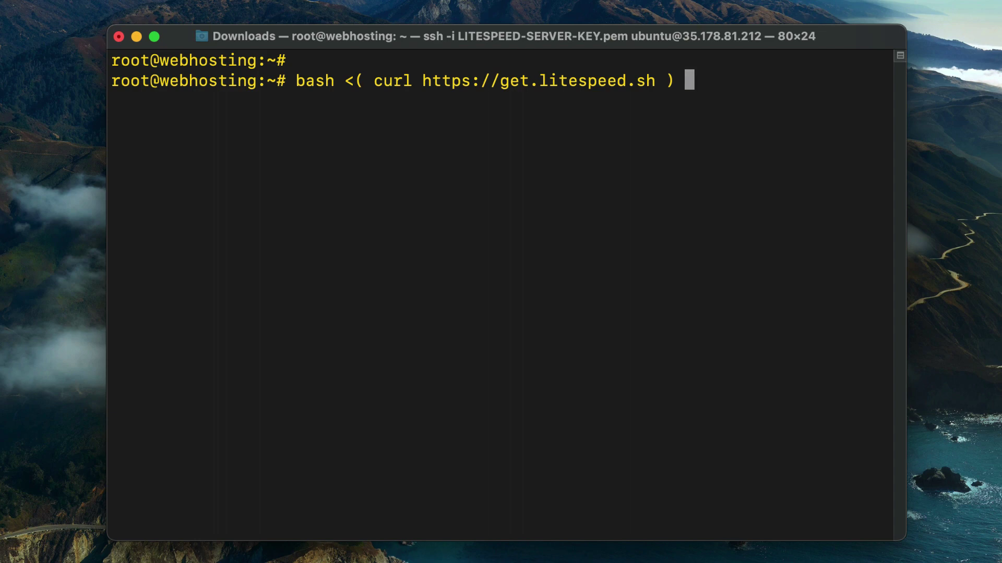
pyautogui.rightClick(684, 77)
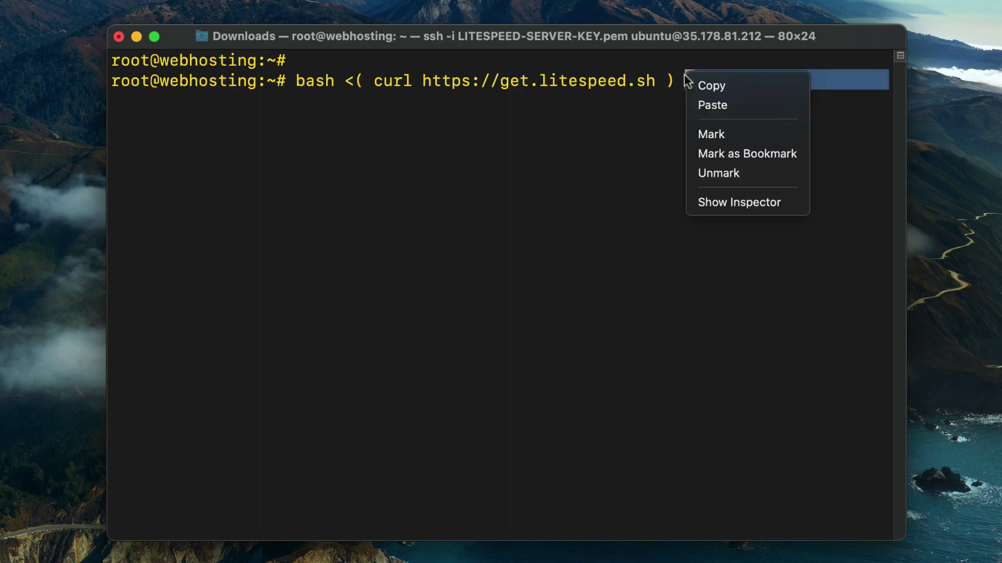
pyautogui.click(713, 105)
pyautogui.press('Return')
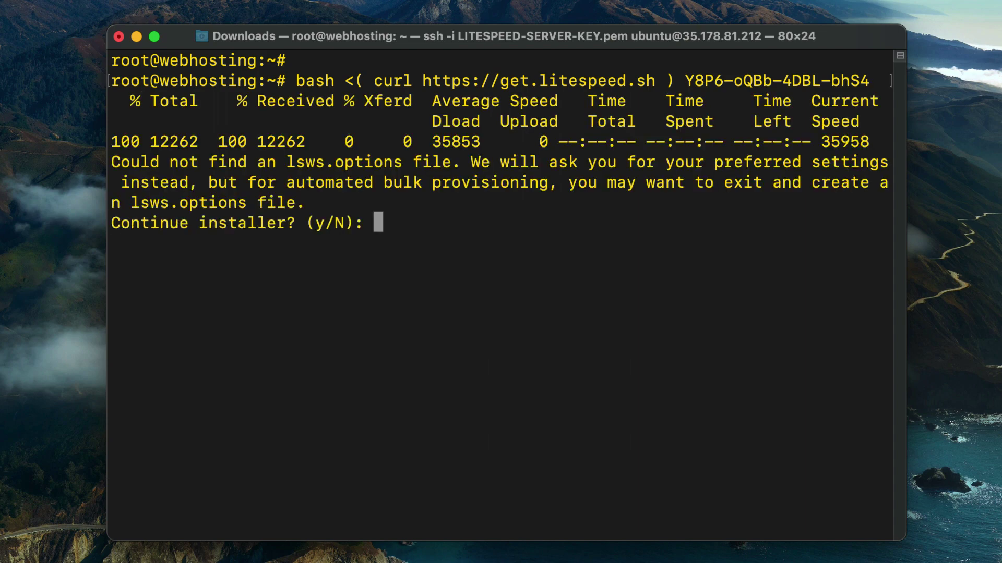
pyautogui.write('y')
# Step: Continue the installer with PHP_SUEXEC 2, port offset 1000, WebAdmin user admin and the admin email
pyautogui.press('Return')
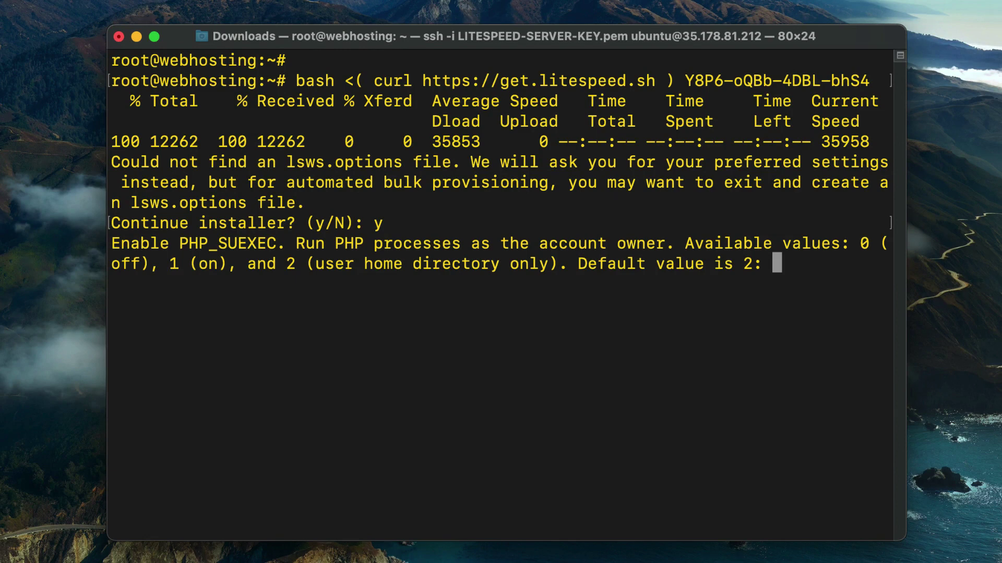
pyautogui.write('2')
pyautogui.press('Return')
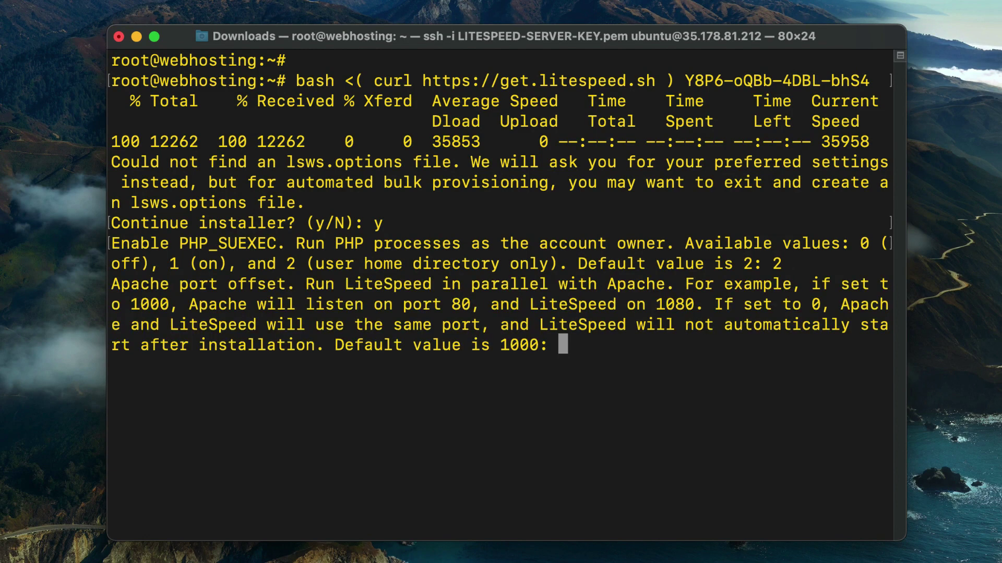
pyautogui.write('1000')
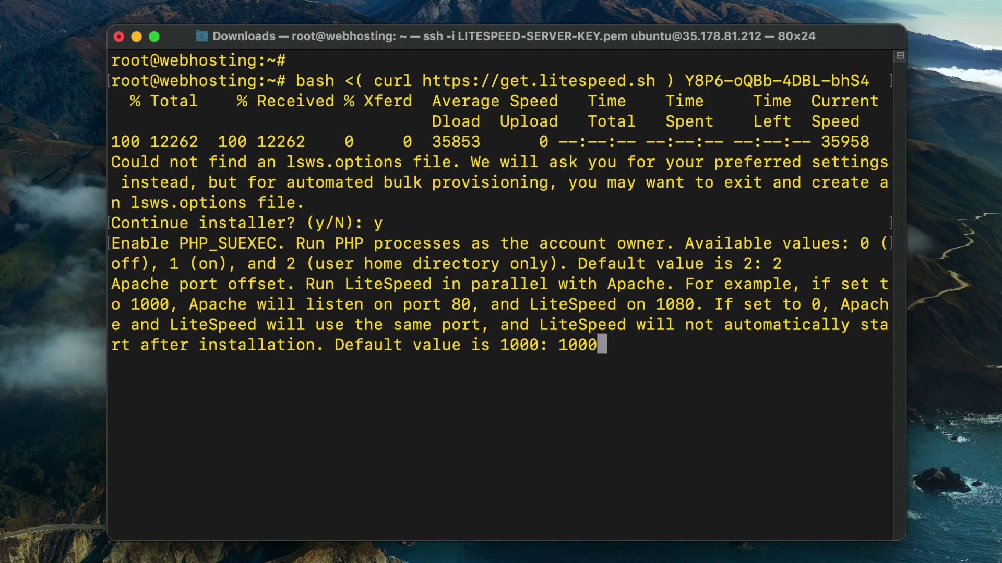
pyautogui.press('Return')
pyautogui.write('admin')
pyautogui.press('Return')
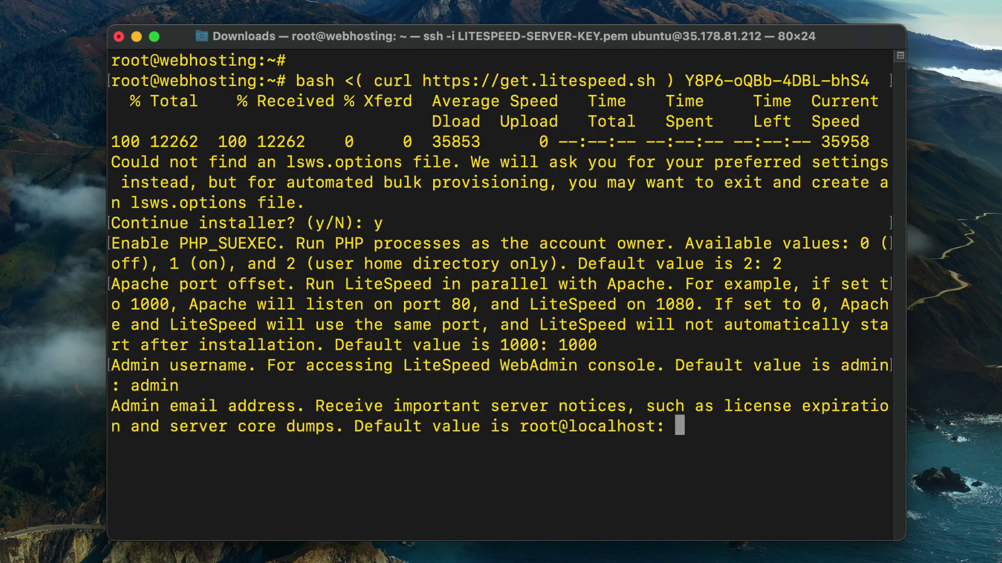
pyautogui.write('admin@example.com')
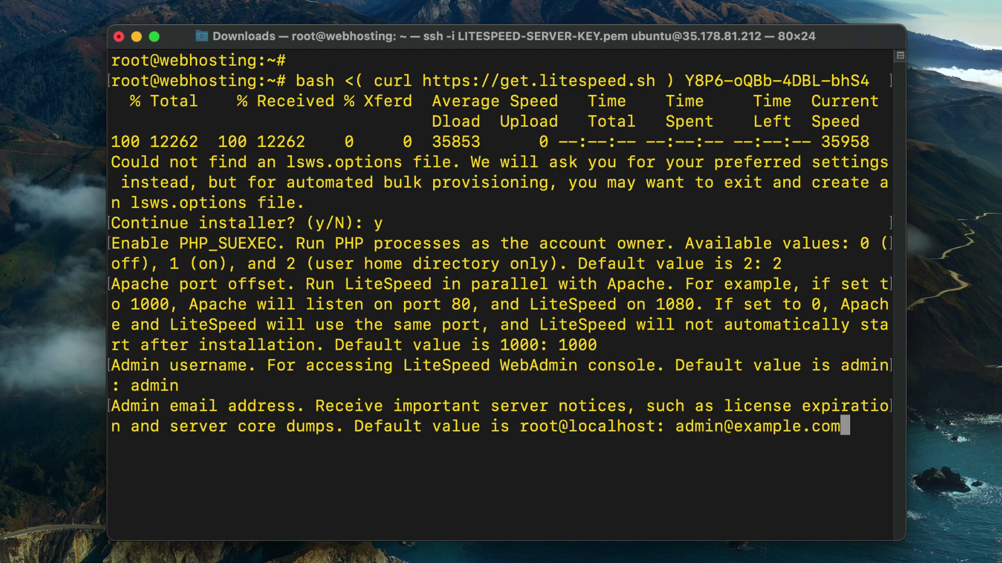
pyautogui.press('Return')
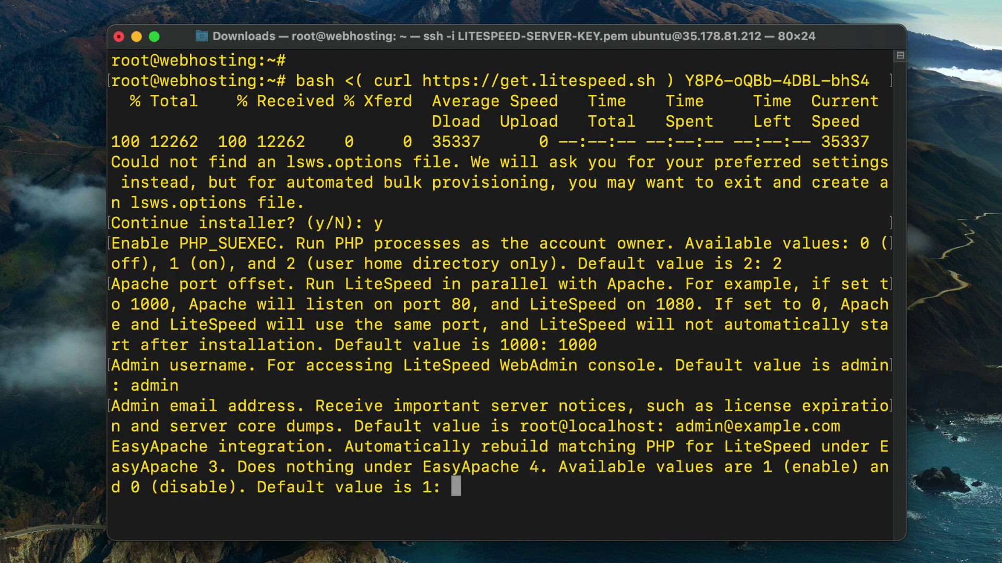
pyautogui.write('0')
# Step: Answer 0 to EasyApache integration, automatic LiteSpeed switch and LSCWP deployment, starting the install
pyautogui.press('Return')
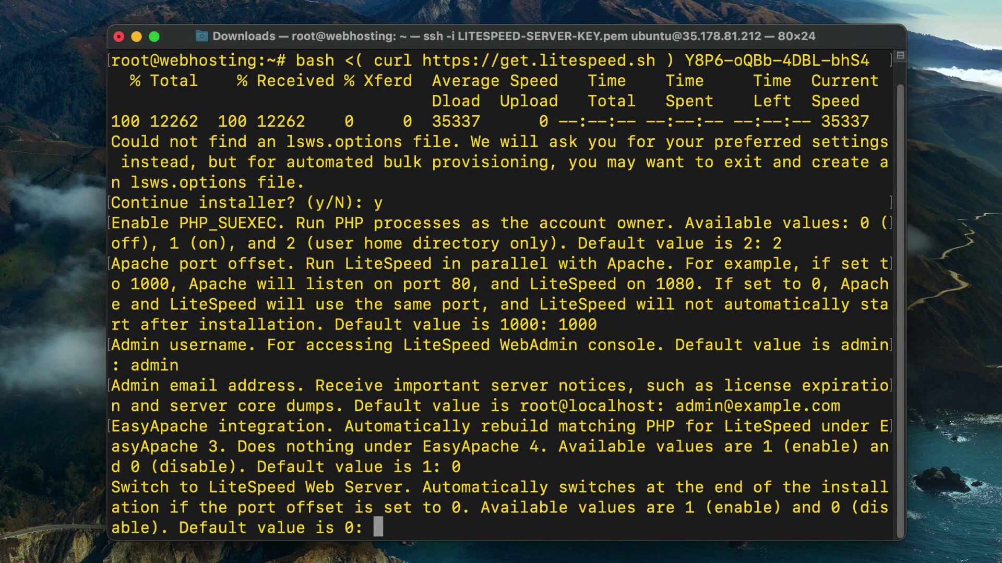
pyautogui.write('0')
pyautogui.press('Return')
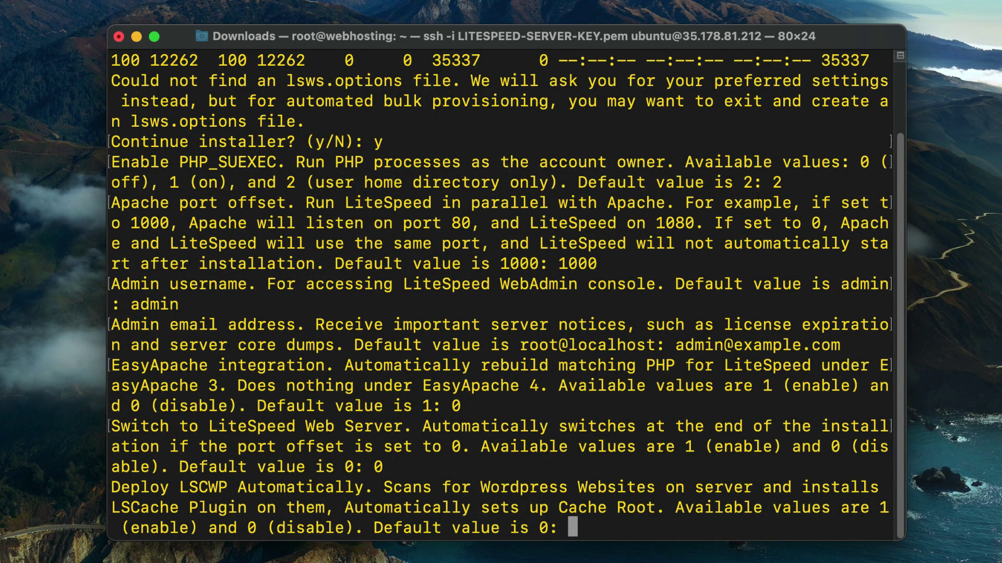
pyautogui.write('0')
pyautogui.press('Return')
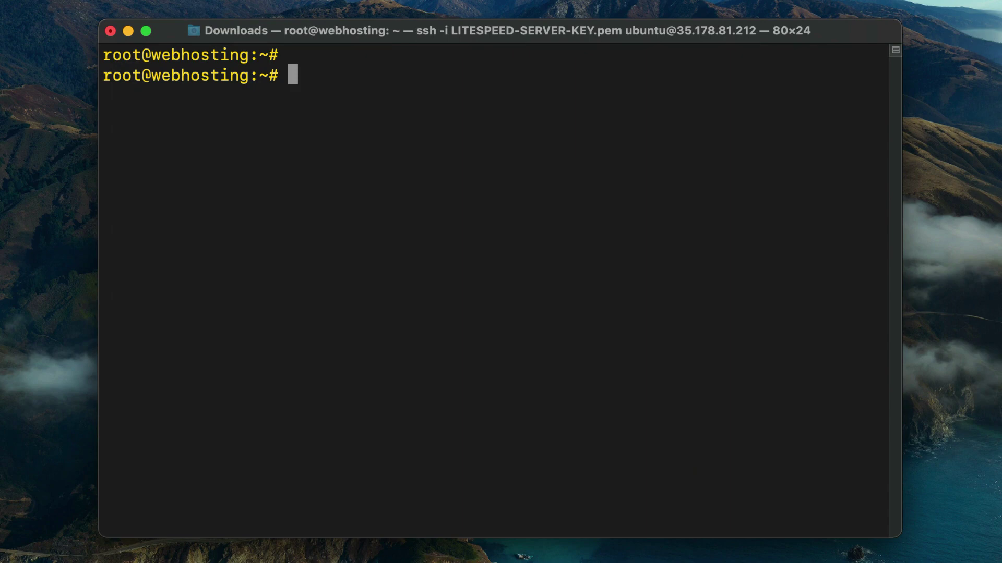
pyautogui.write('nano lsws.options')
# Step: Create lsws.options in nano, paste the nine installer setting lines and write them to the file
pyautogui.press('Return')
pyautogui.rightClick(363, 154)
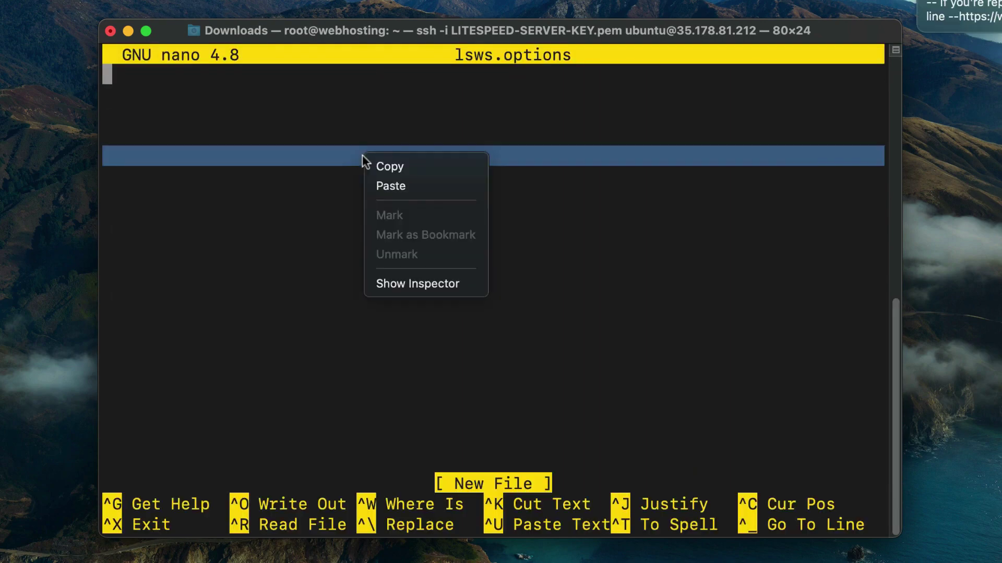
pyautogui.click(386, 181)
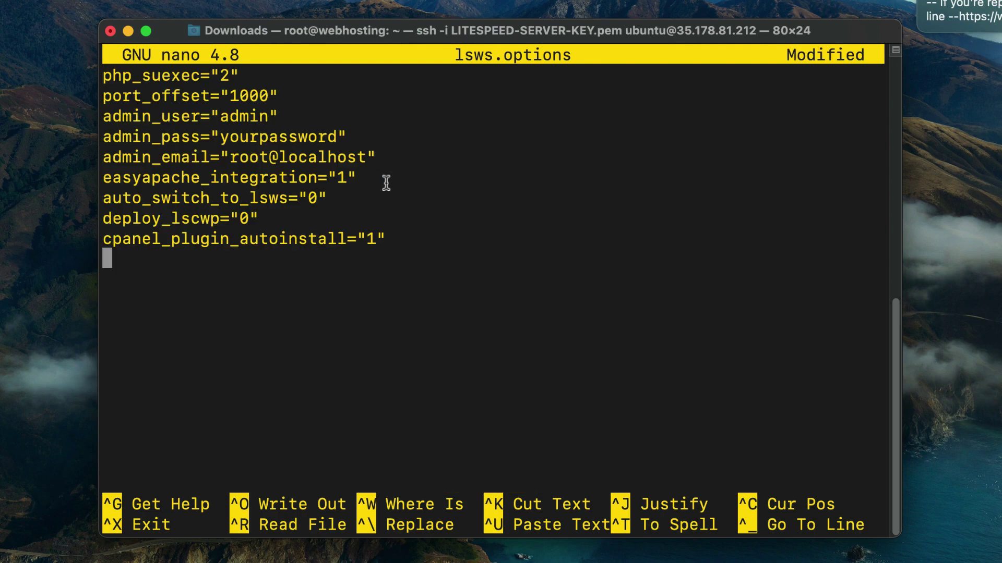
pyautogui.hotkey('ctrl', 'o')
pyautogui.press('Return')
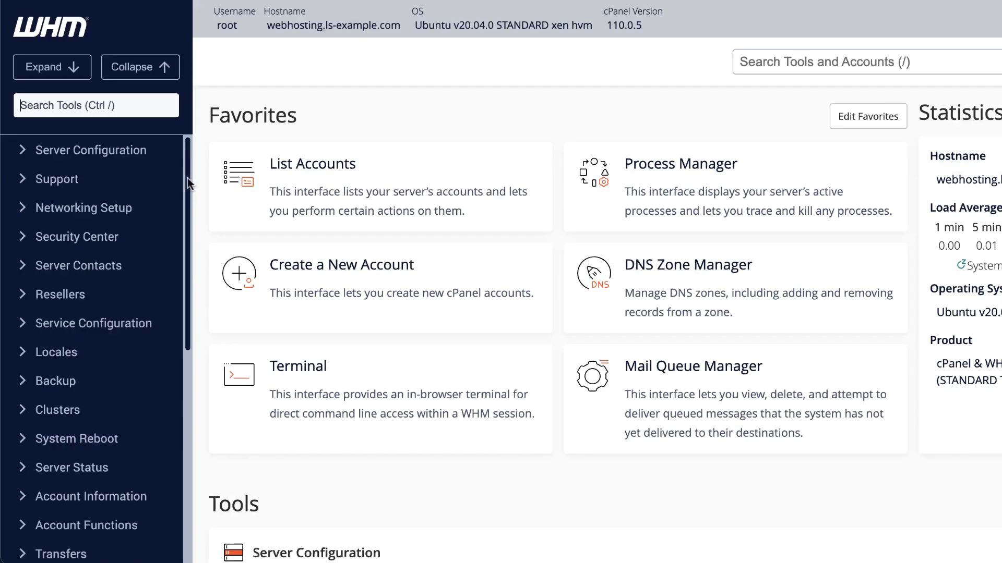
pyautogui.scroll(-10, 181, 339)
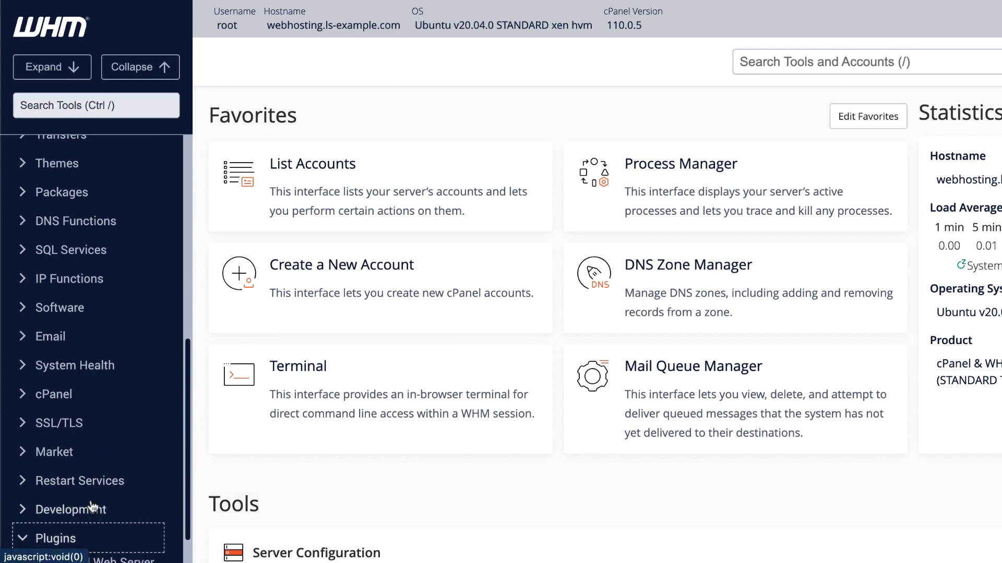
# Step: In the LiteSpeed Web Server plugin under Plugins, switch the server from Apache to LiteSpeed and confirm
pyautogui.click(54, 539)
pyautogui.click(86, 518)
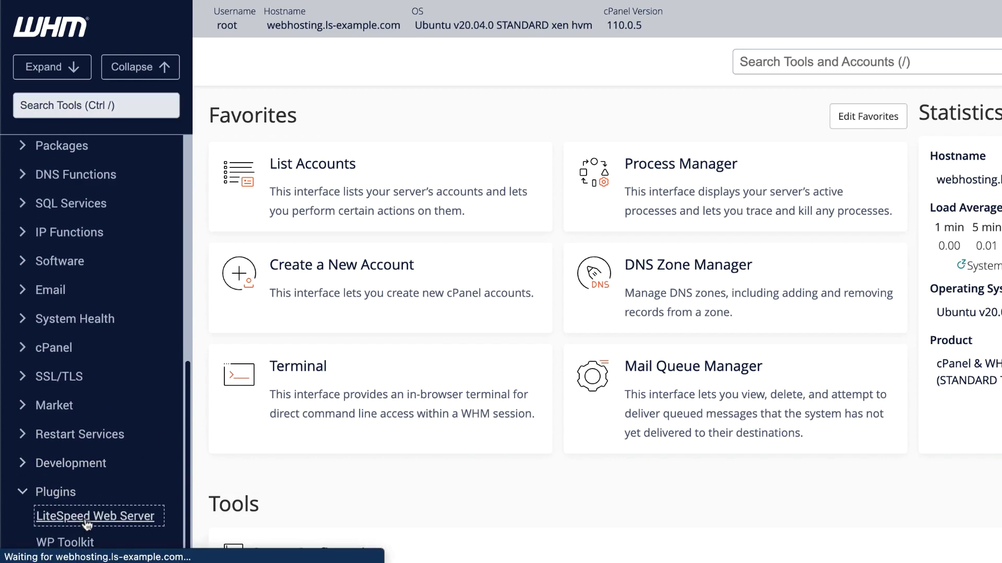
pyautogui.scroll(-4, 595, 329)
pyautogui.scroll(-3, 595, 329)
pyautogui.click(578, 360)
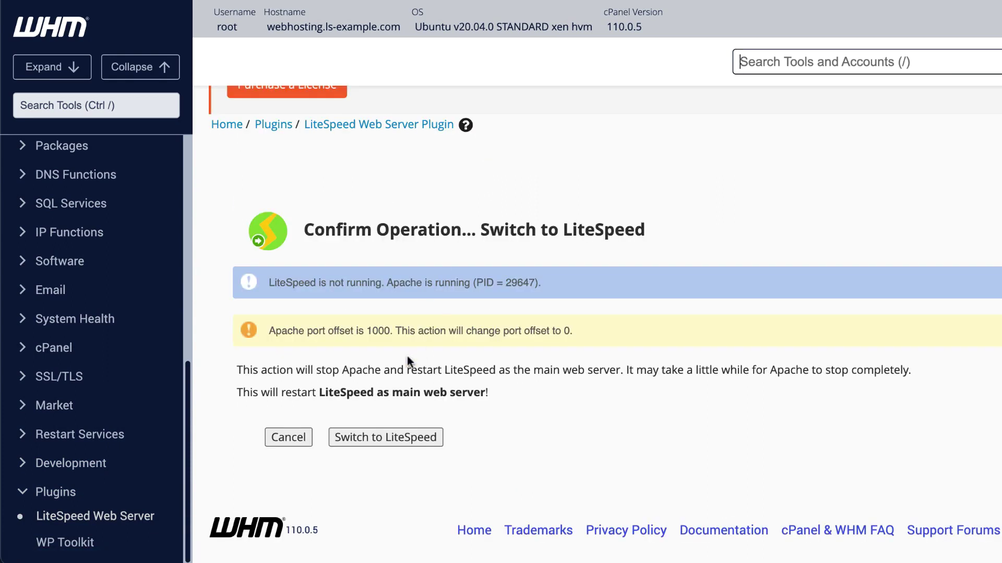
pyautogui.click(385, 442)
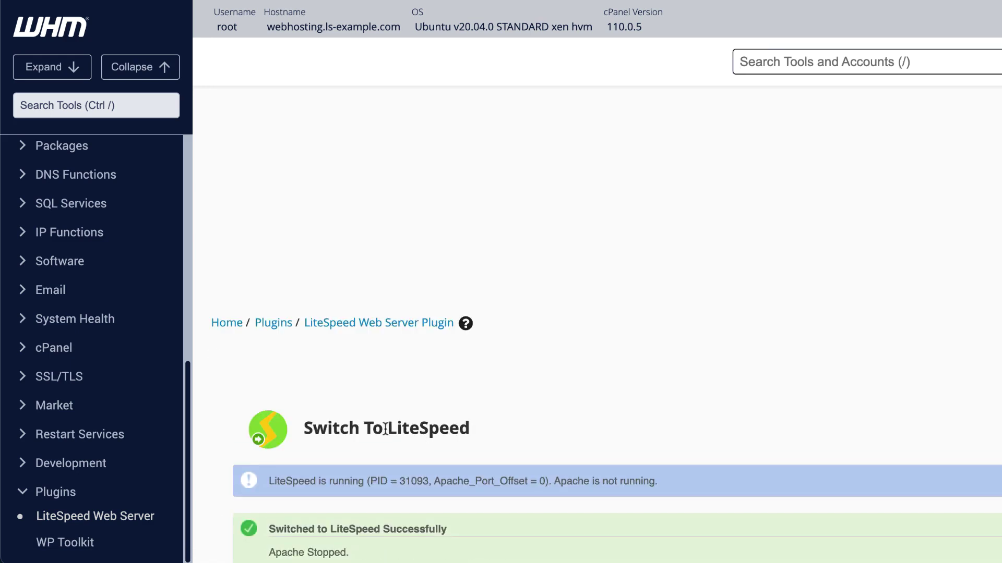
pyautogui.scroll(-4, 385, 428)
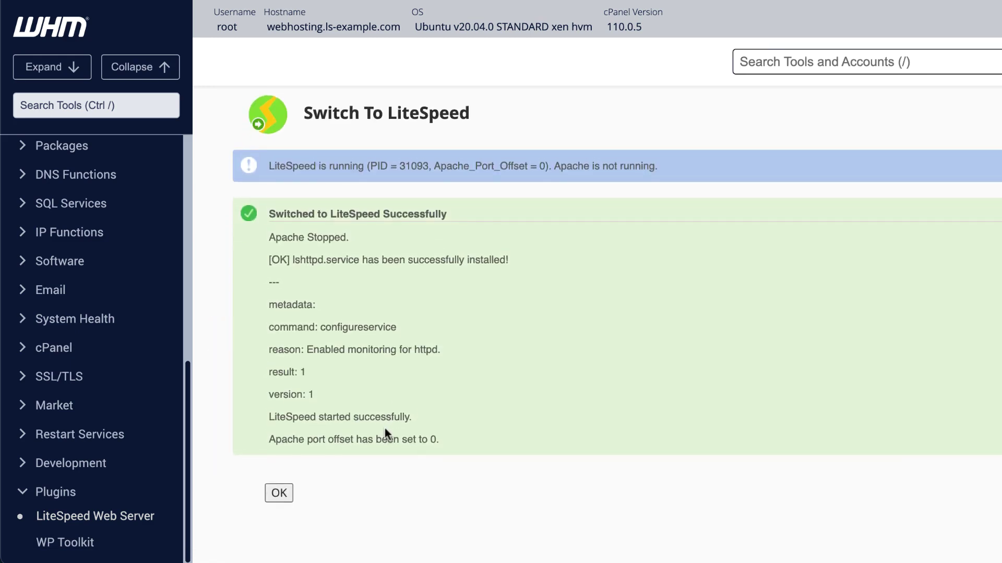